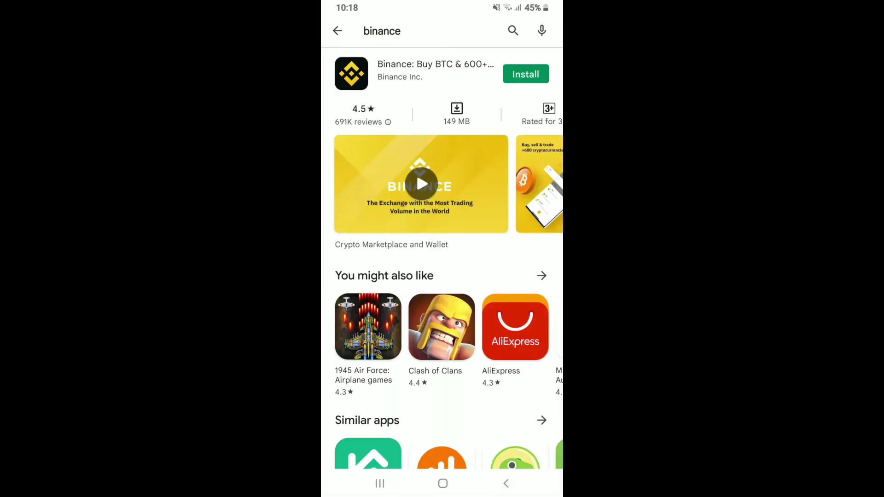
# - Install Binance from its search result and launch it to the splash screen
pyautogui.click(426, 67)
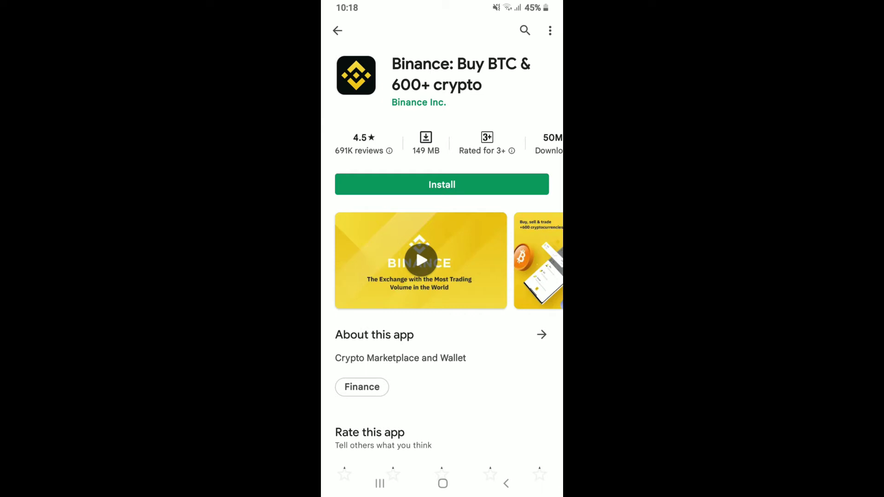
pyautogui.press('Escape')
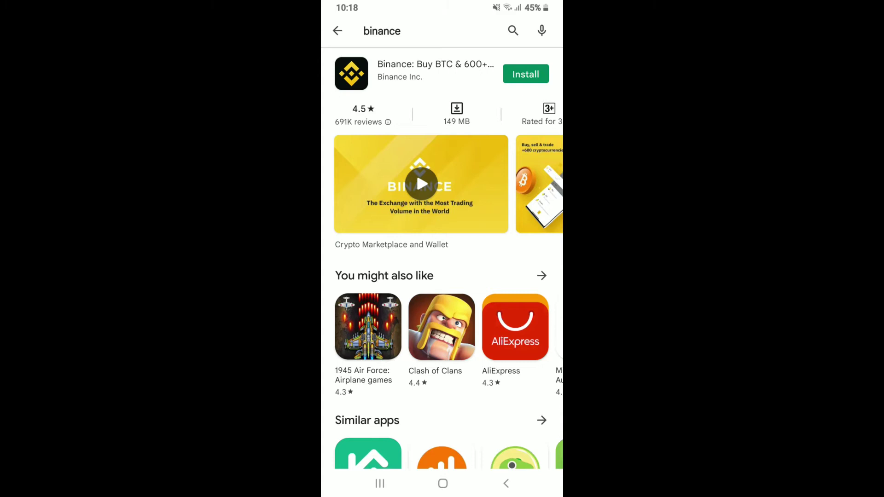
pyautogui.click(525, 73)
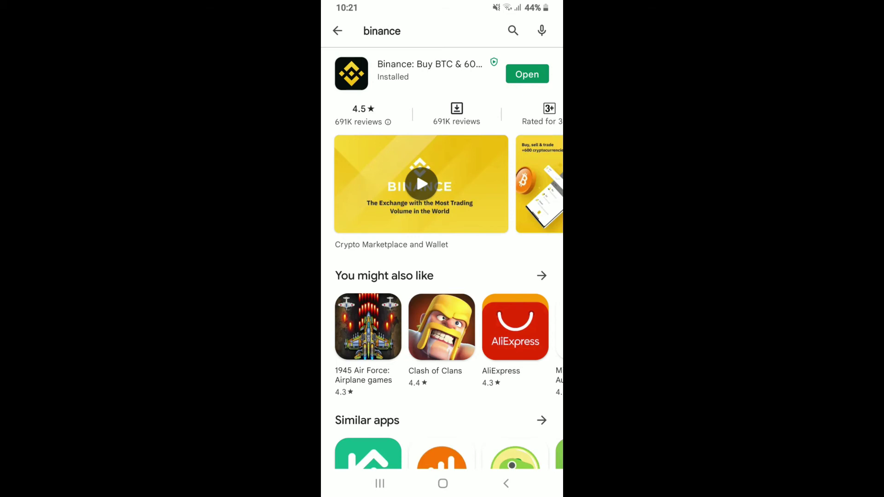
pyautogui.click(527, 74)
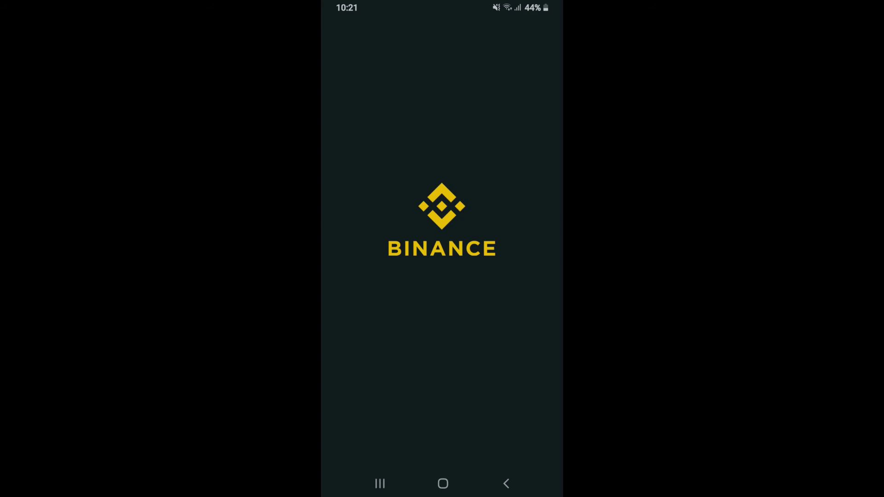
pyautogui.moveTo(511, 356); pyautogui.dragTo(373, 355)
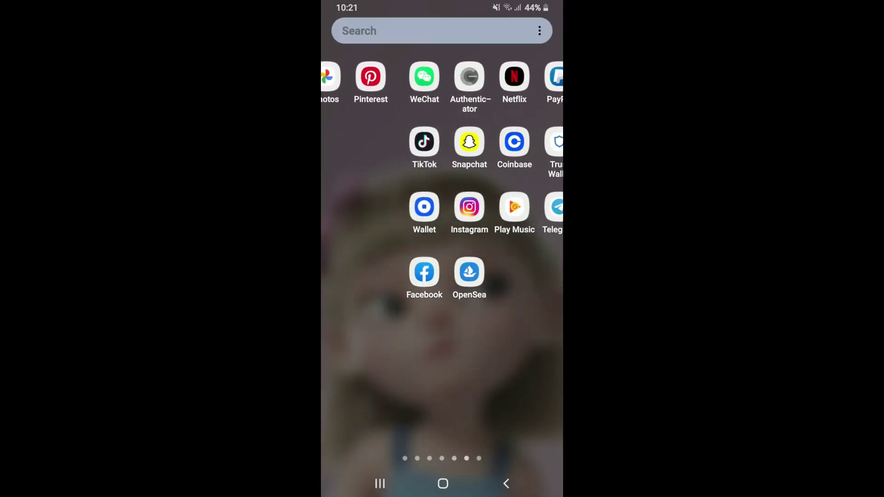
# - Swipe to the last app page showing the Binance icon, then return home
pyautogui.moveTo(511, 355); pyautogui.dragTo(373, 355)
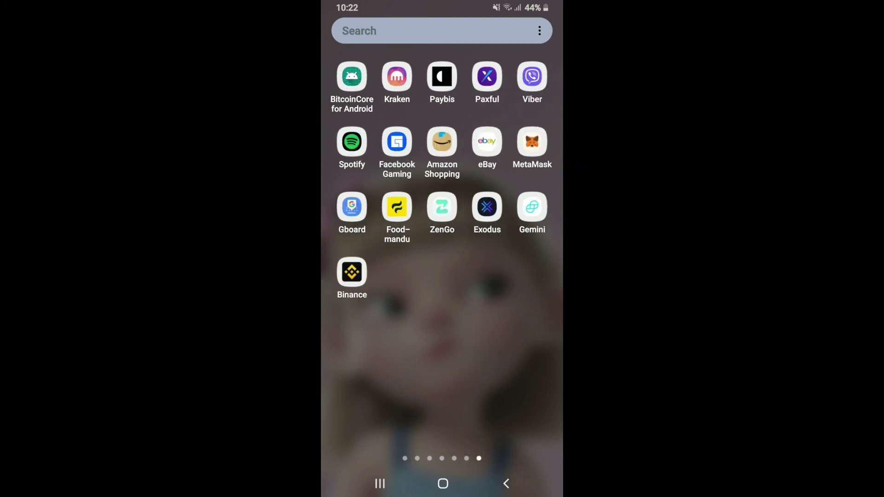
pyautogui.click(443, 483)
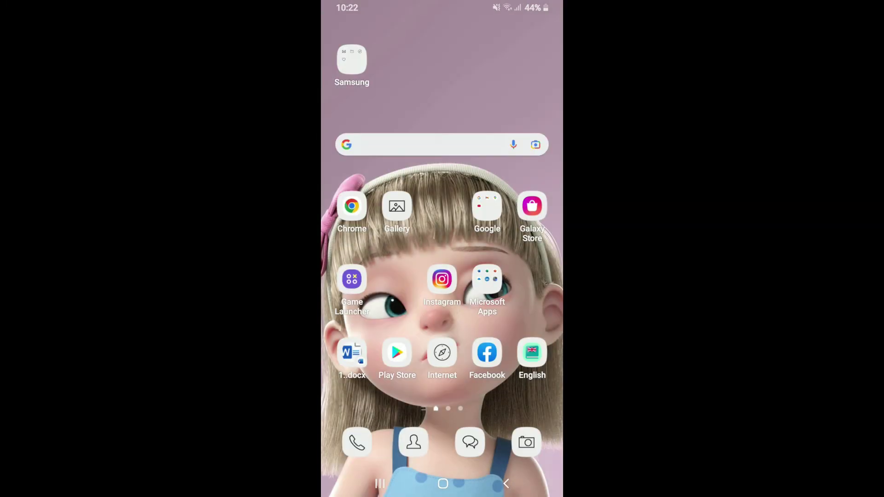